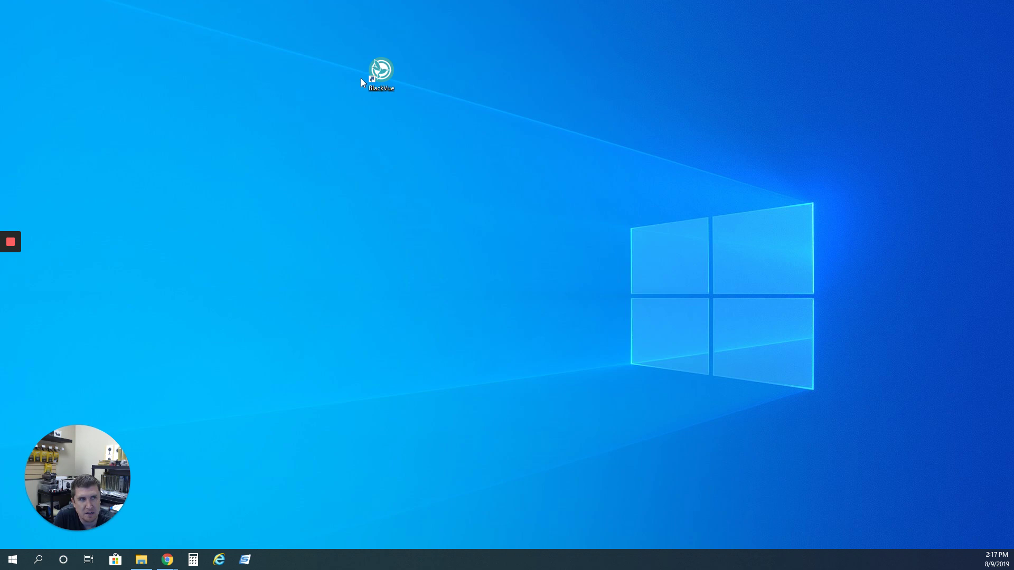
- Launch the BlackVue viewer and switch it to Cloud Viewer mode
double_click(391, 73)
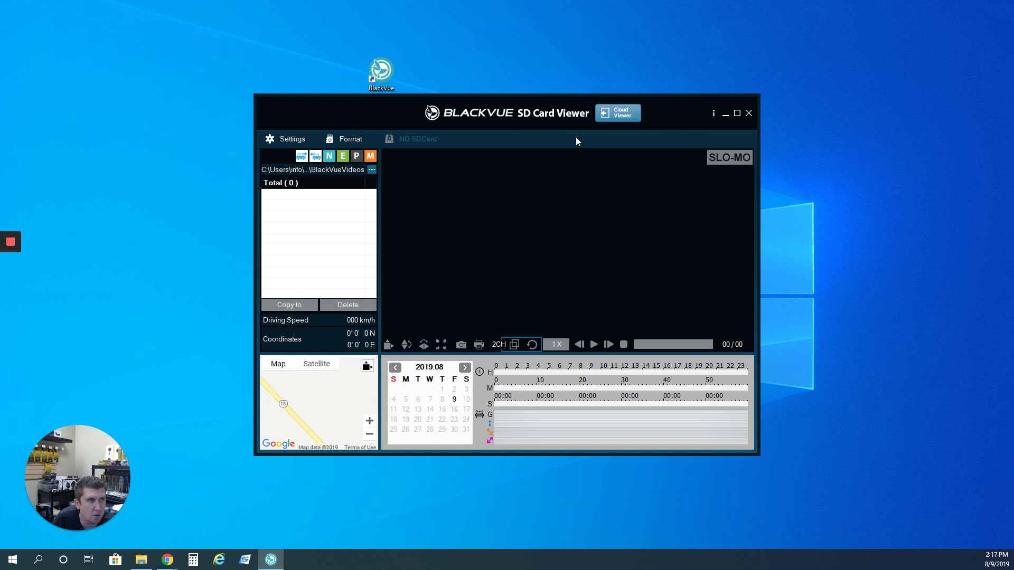
click(620, 113)
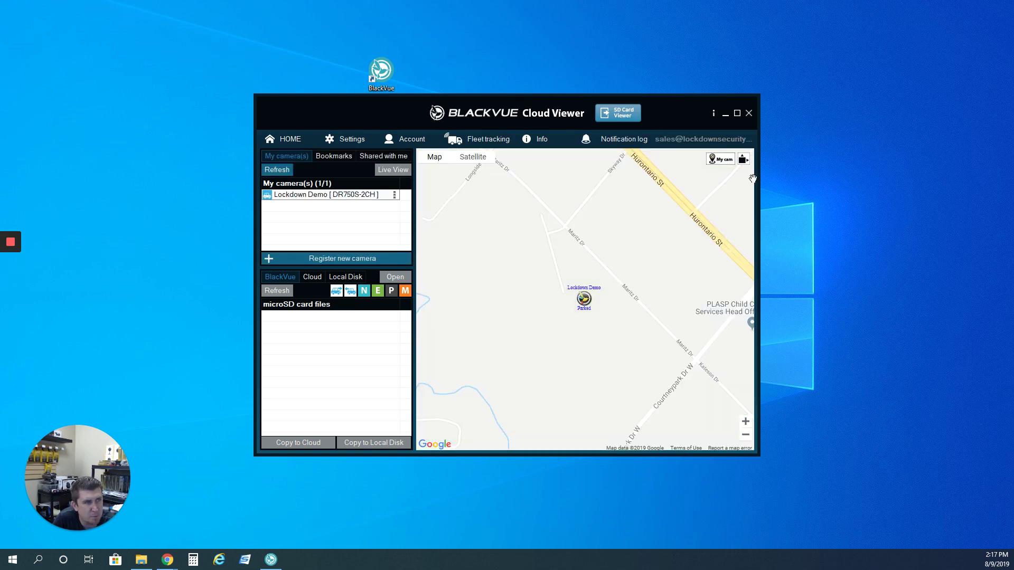
- Maximize the viewer and pan the map to the parked camera near Hurontario Street
click(736, 113)
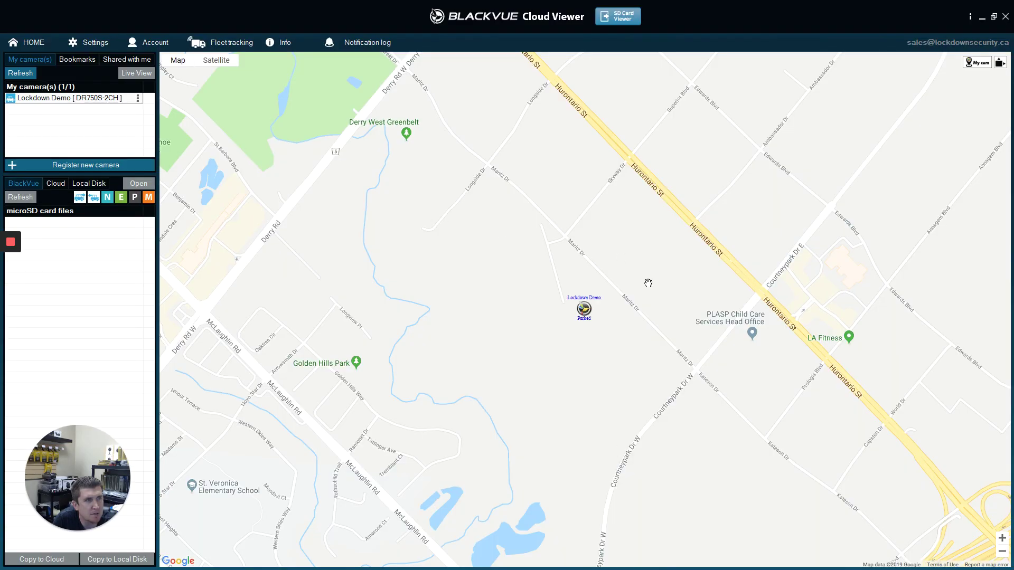
scroll(696, 318, down, 3)
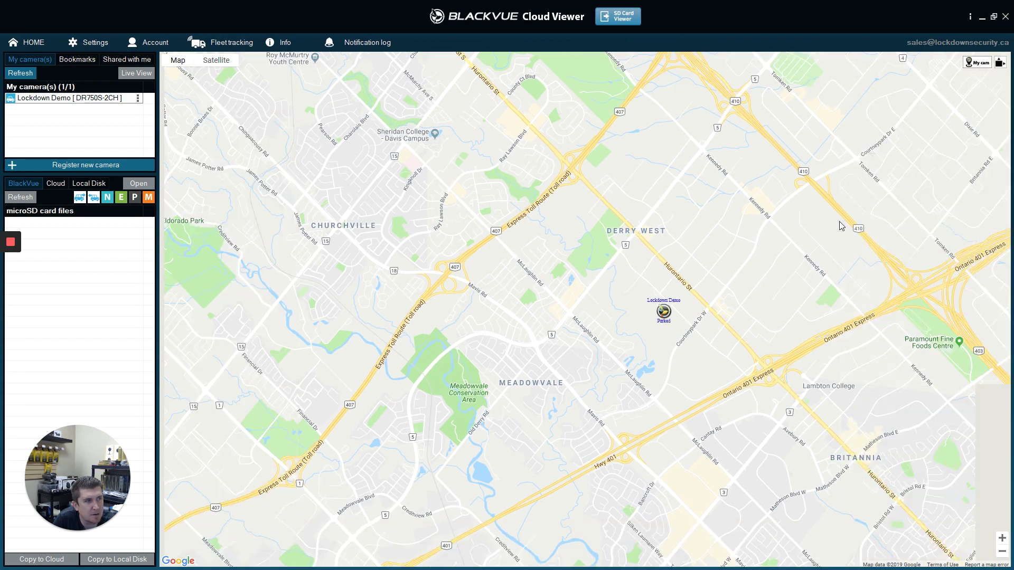
scroll(841, 225, down, 1)
drag(741, 262, 659, 292)
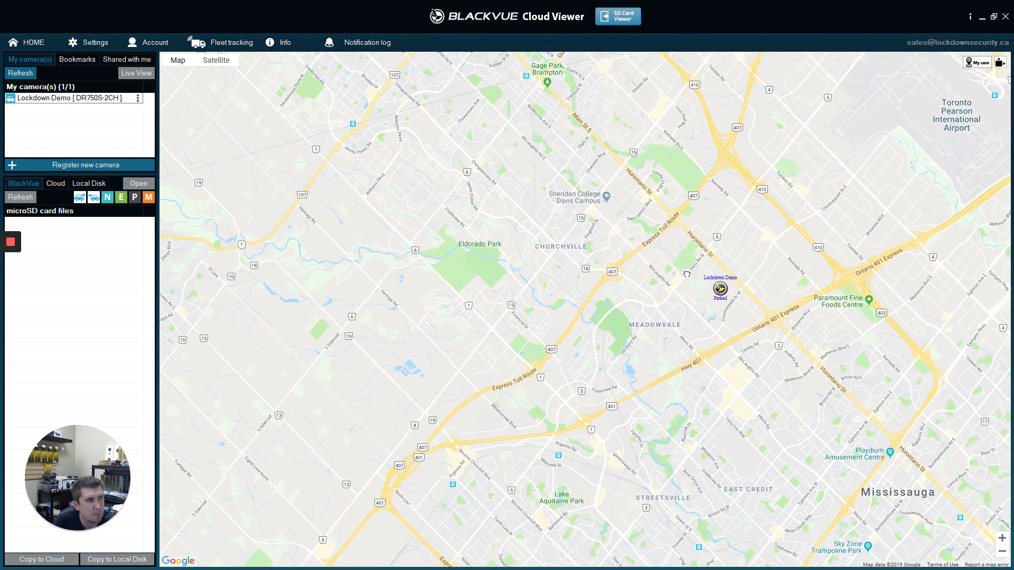
scroll(659, 292, down, 4)
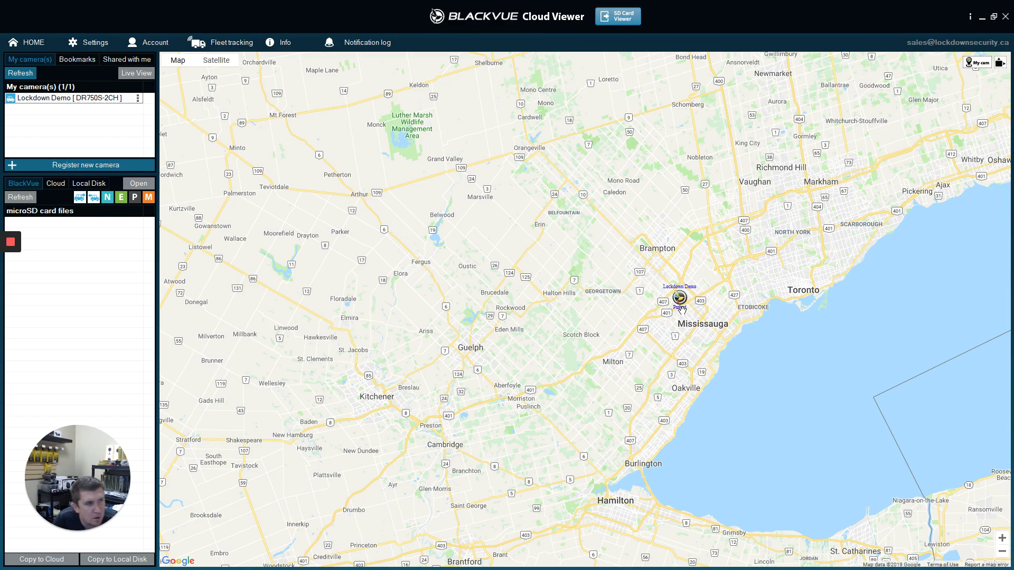
scroll(689, 306, up, 4)
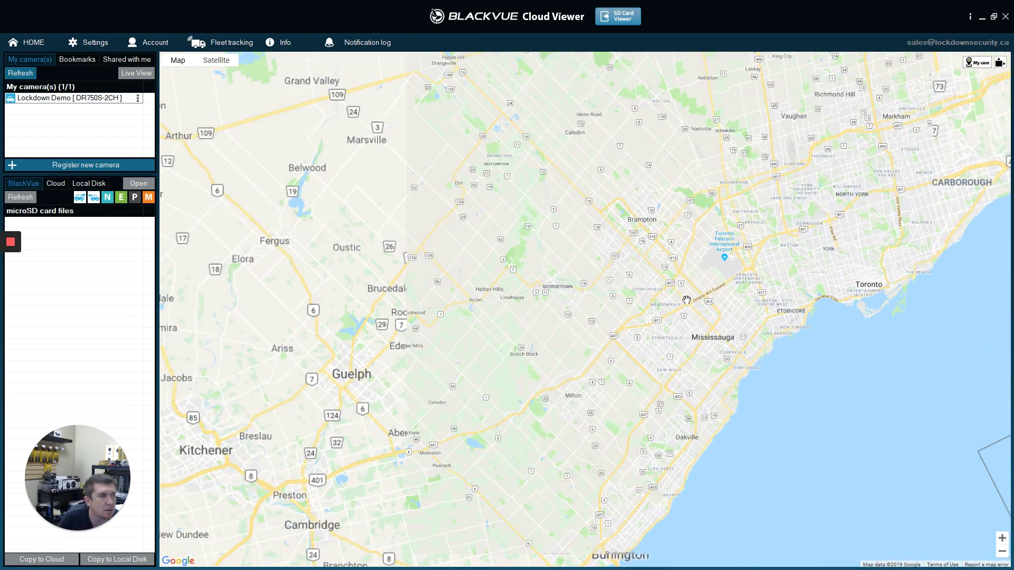
scroll(690, 303, up, 3)
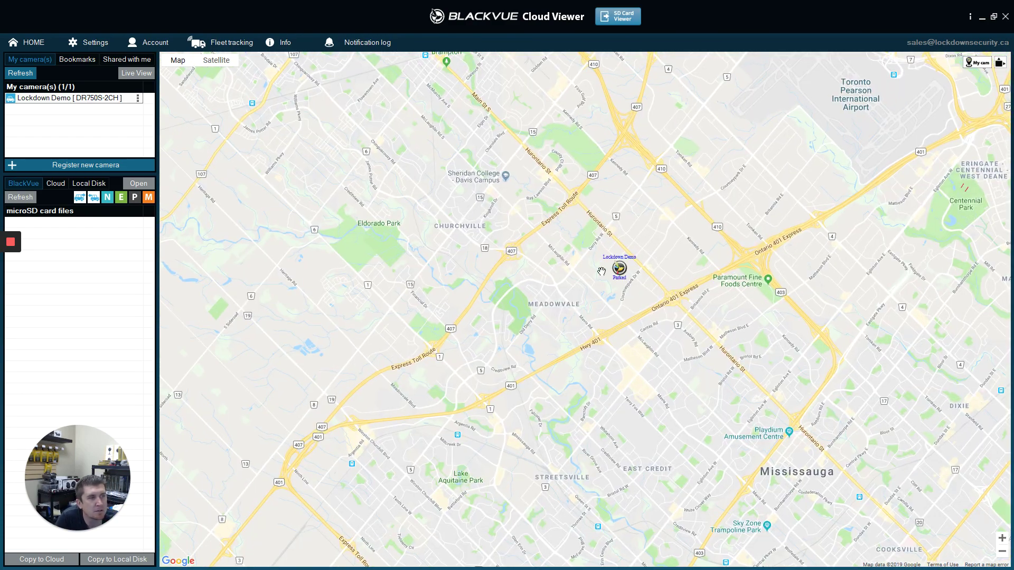
scroll(620, 271, up, 4)
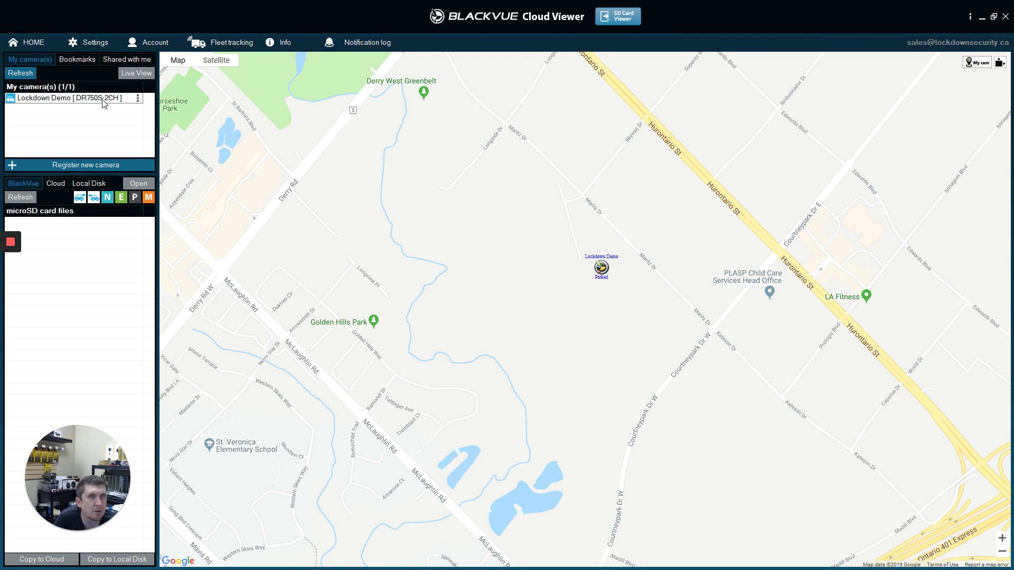
- Start the Lockdown Demo live feed, check rear and front views, and toggle voice communication
click(132, 73)
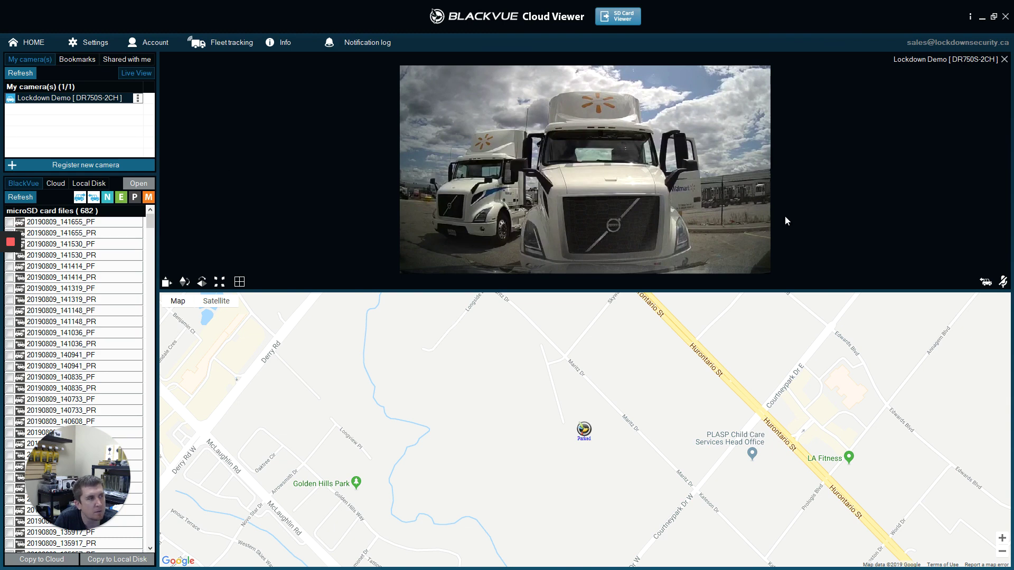
click(985, 282)
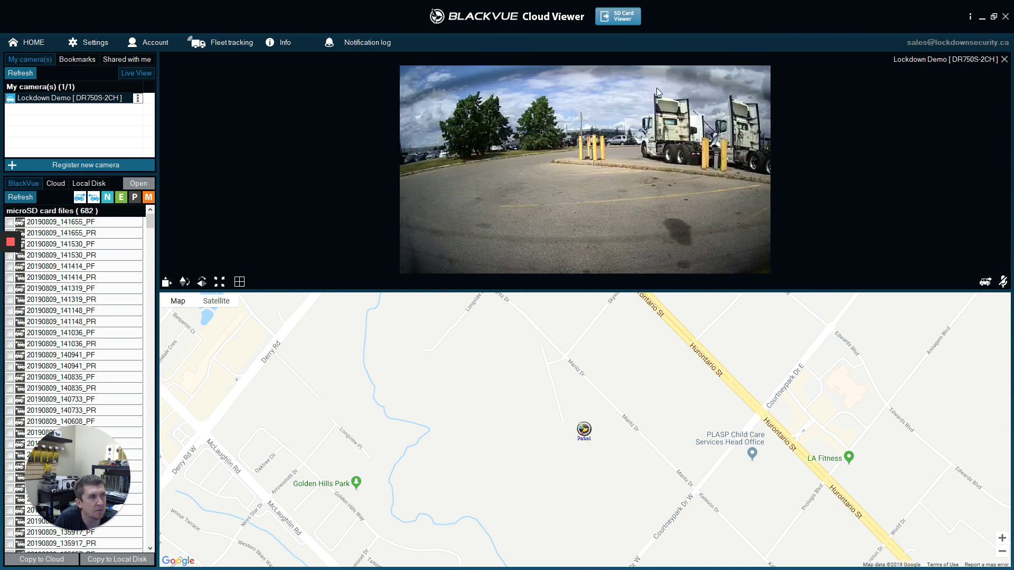
click(985, 282)
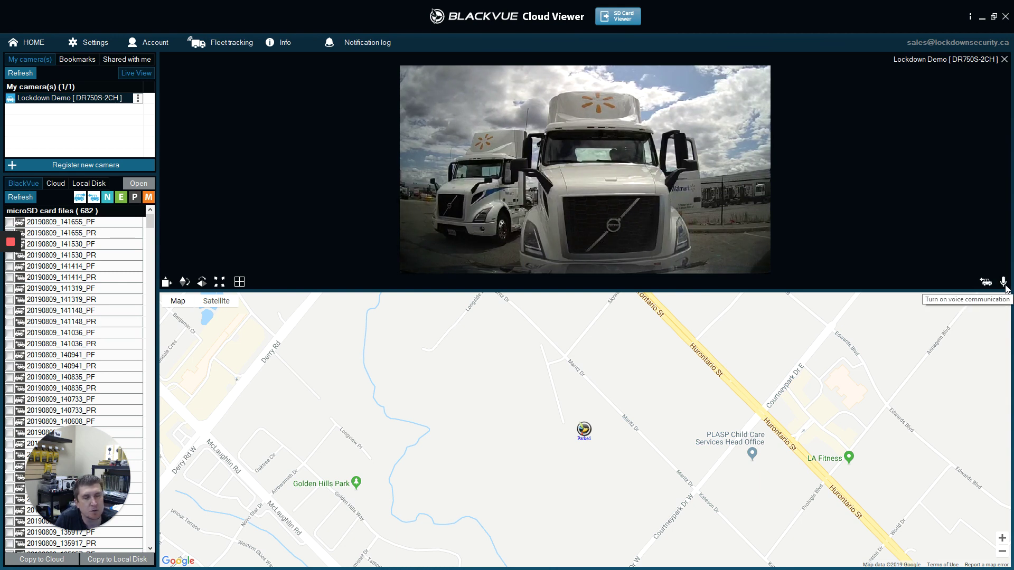
click(1003, 284)
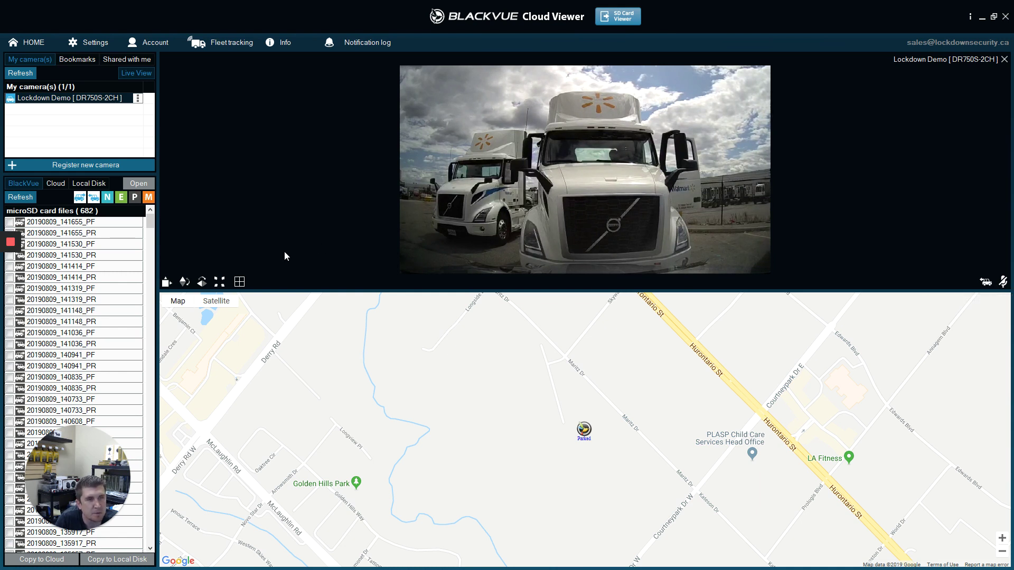
- Split live view into four panes, then enlarge and stretch the Lockdown Demo feed
click(239, 282)
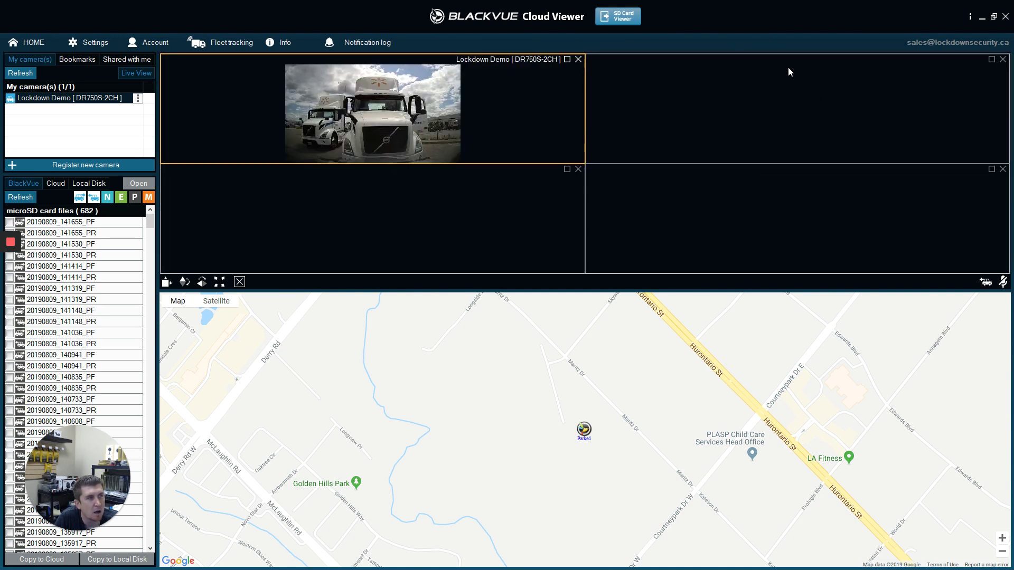
click(567, 60)
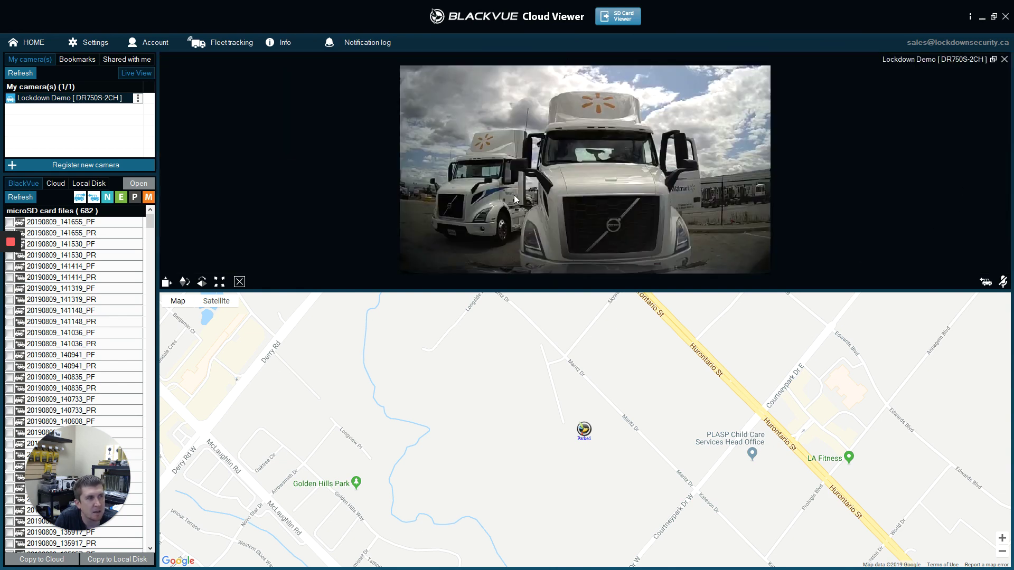
double_click(600, 154)
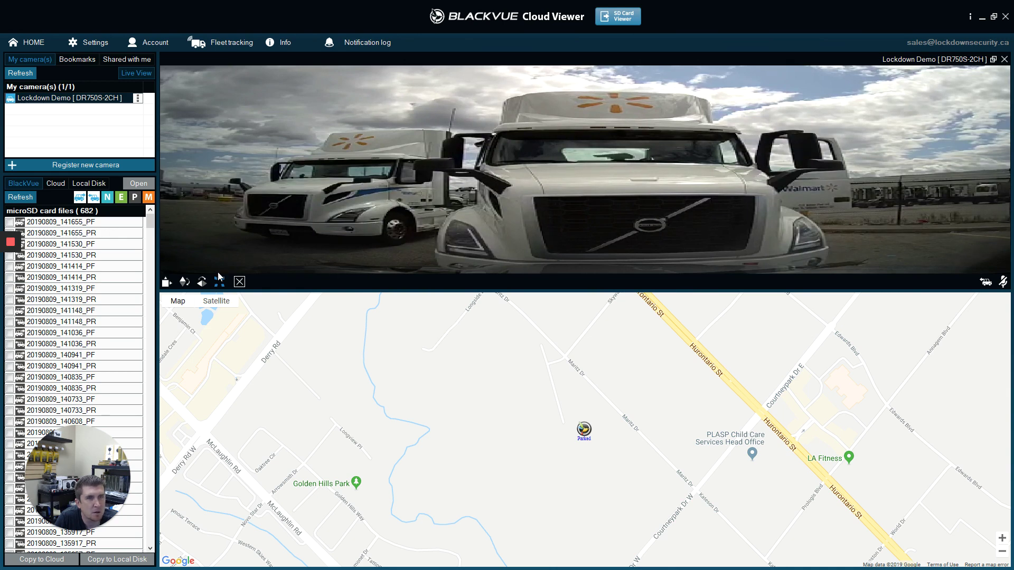
- Test mirroring and flipping the video, then exit fullscreen and close the live feed
click(203, 283)
click(204, 283)
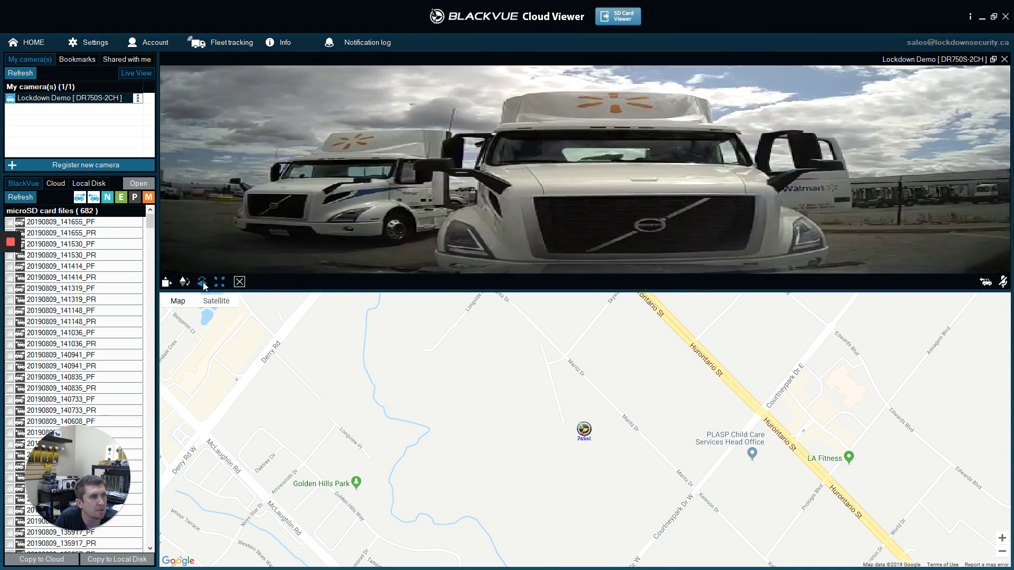
click(203, 283)
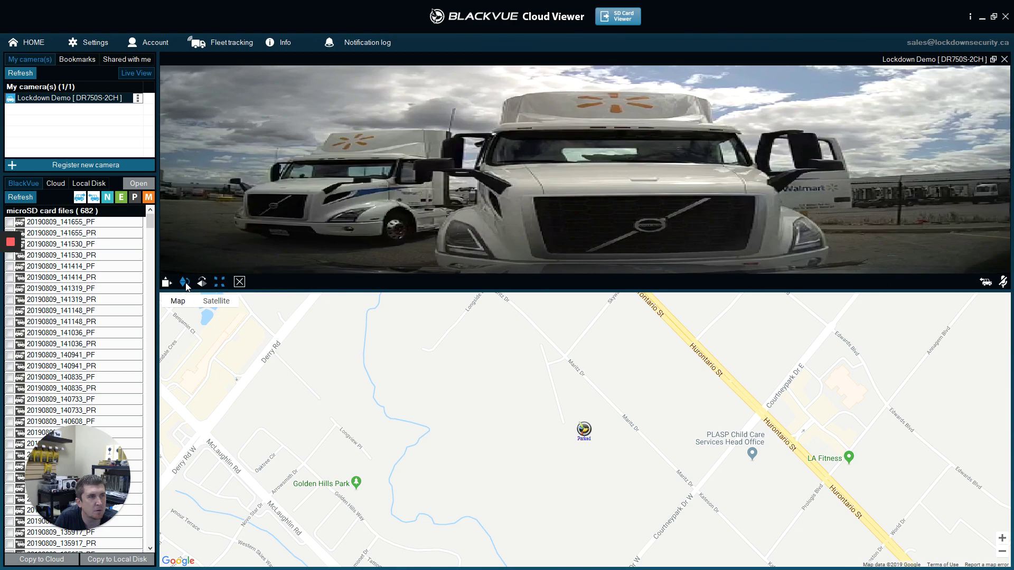
click(185, 282)
click(185, 283)
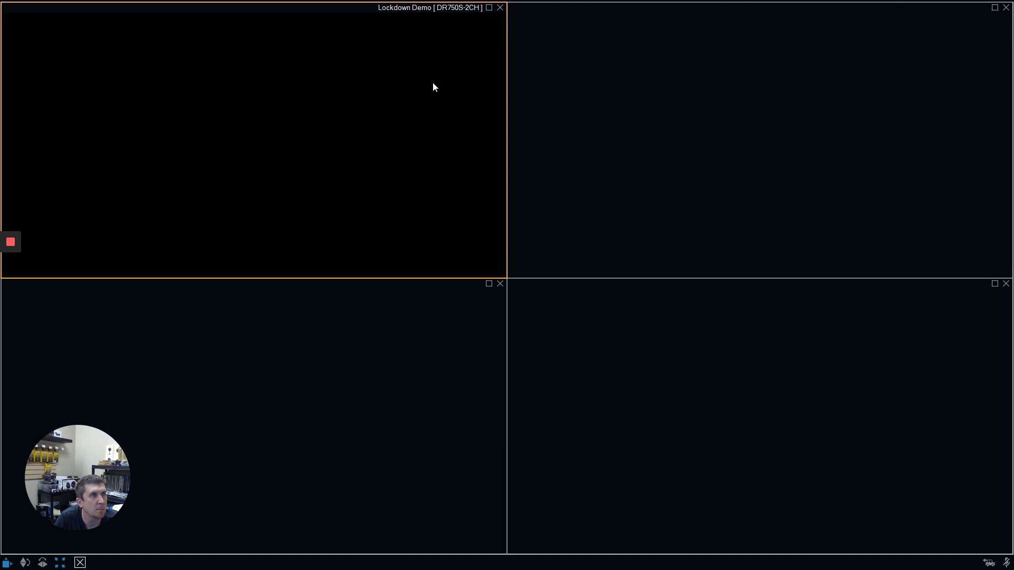
key(Escape)
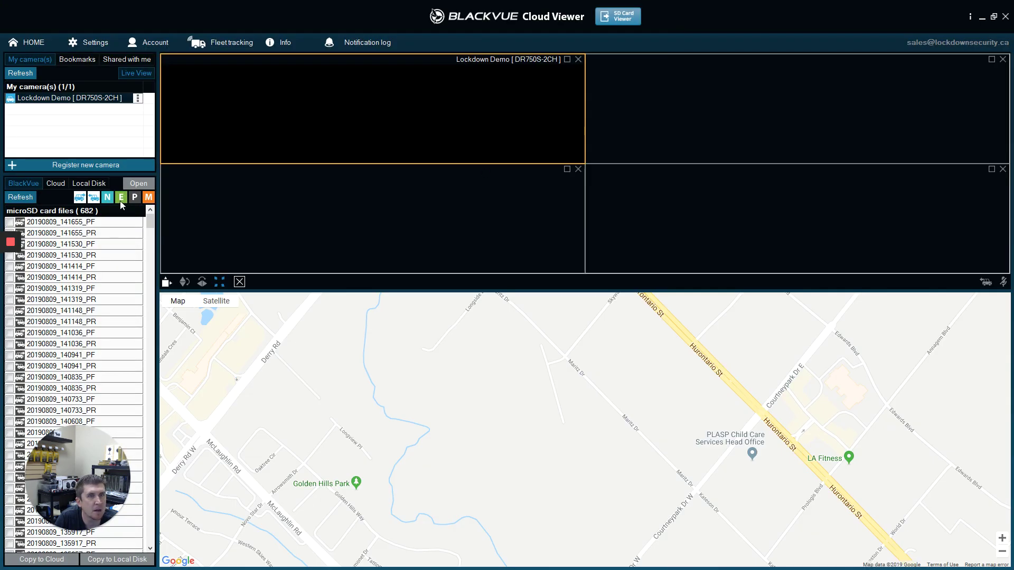
click(137, 73)
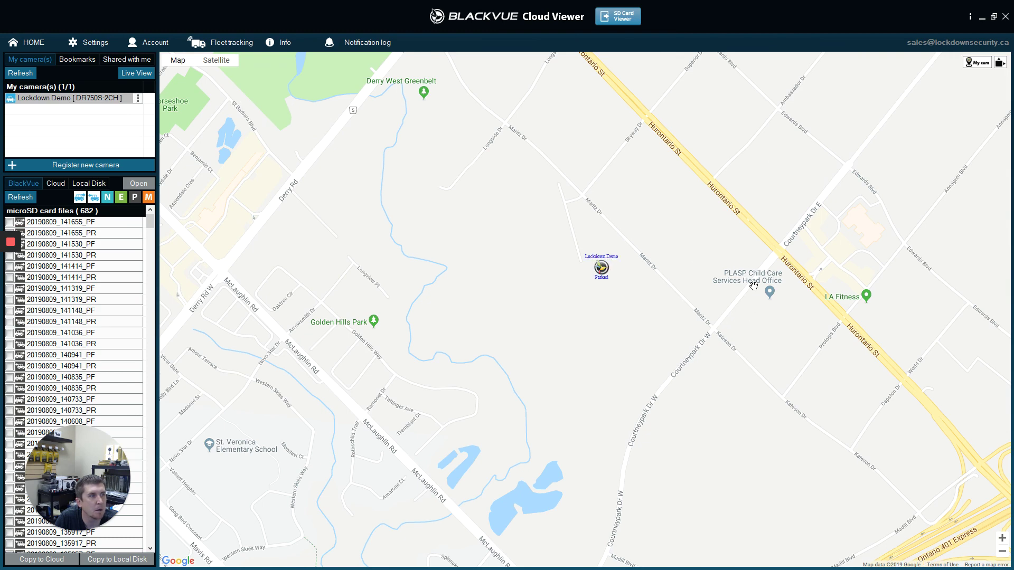
- Reopen the Lockdown Demo live stream and show the Fleet tracking options
click(142, 75)
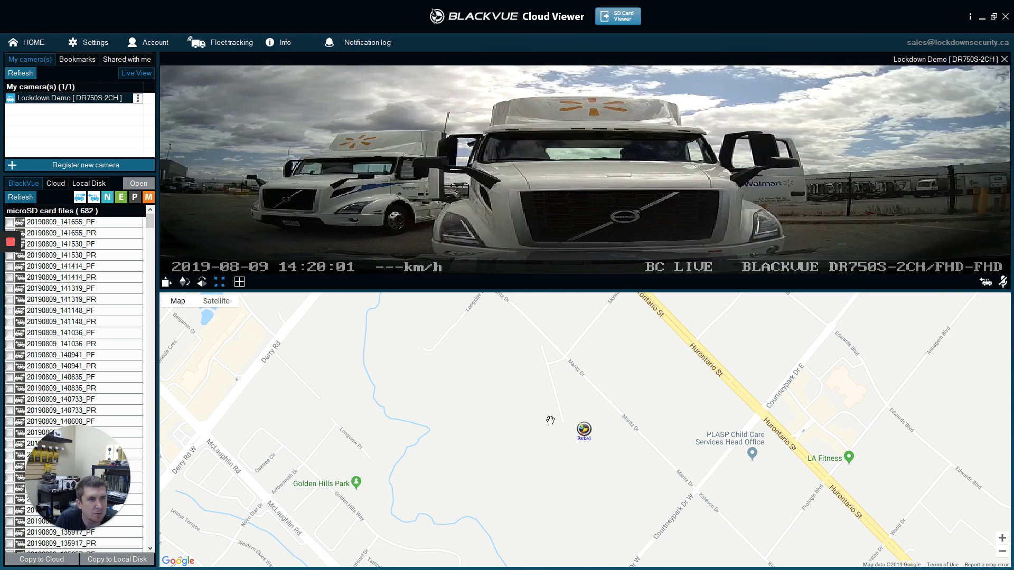
click(219, 42)
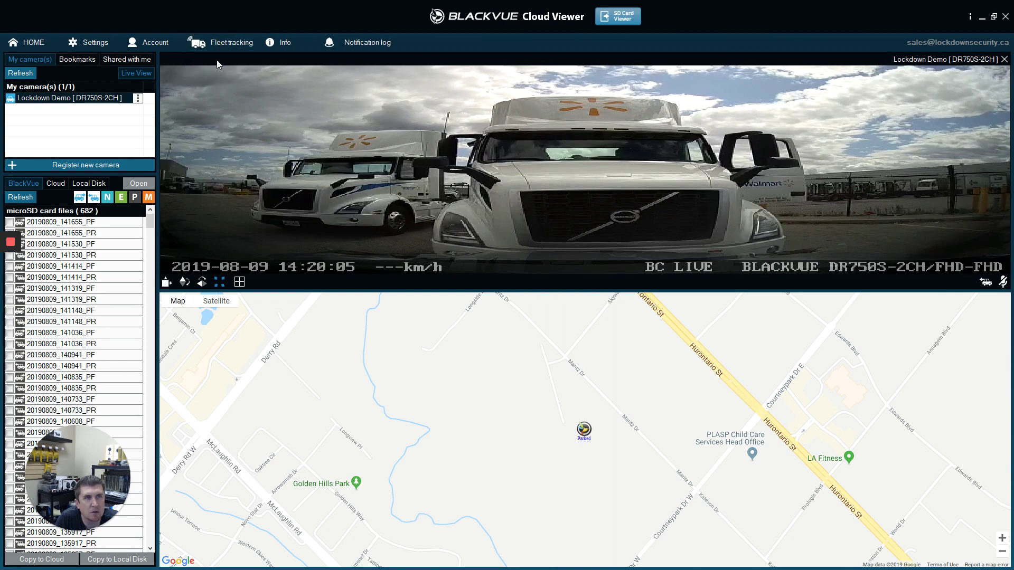
- Plot the Lockdown Demo camera's 9 August 2019 route in GPS tracking
click(208, 57)
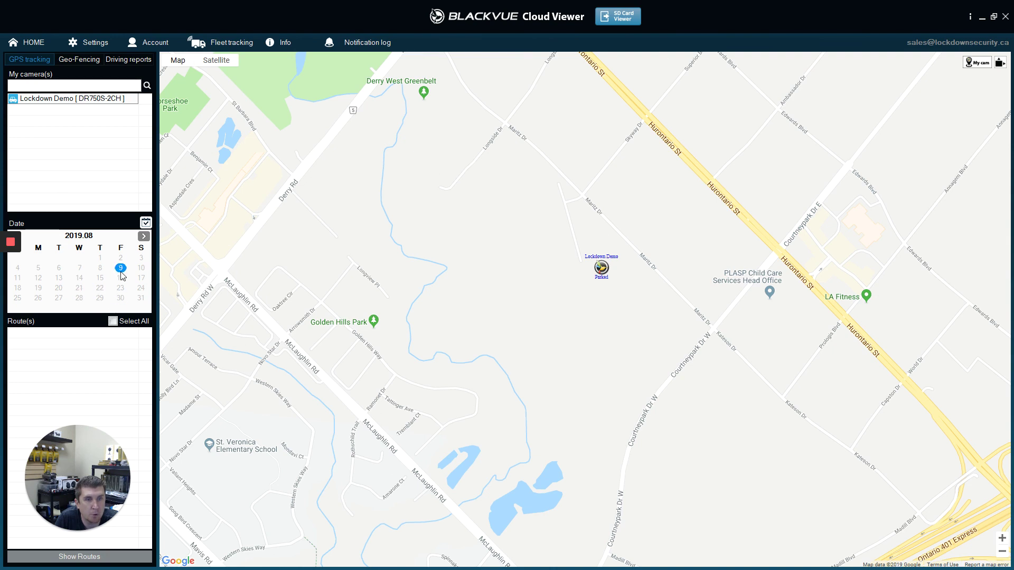
click(113, 321)
click(120, 268)
click(60, 99)
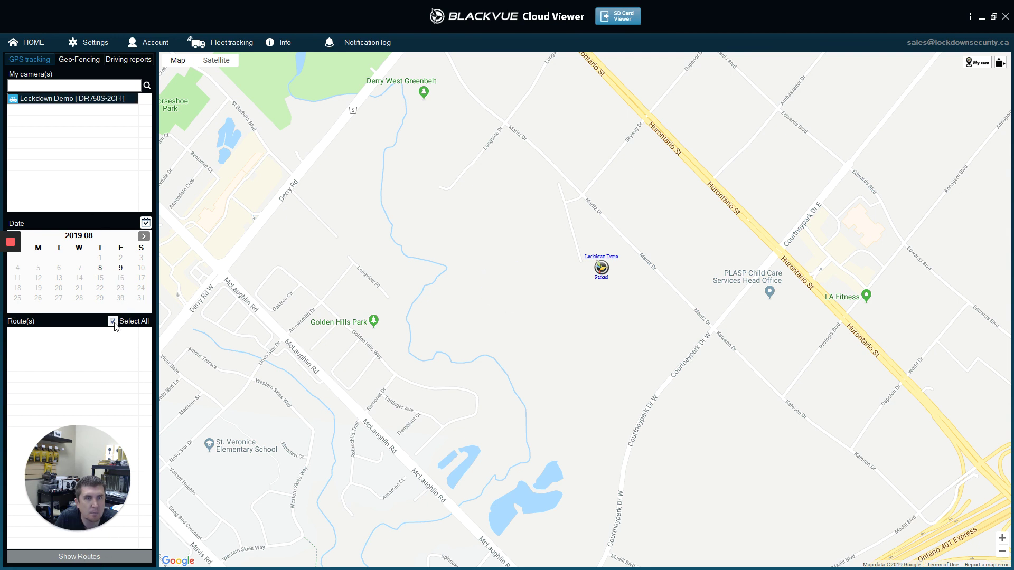
click(120, 268)
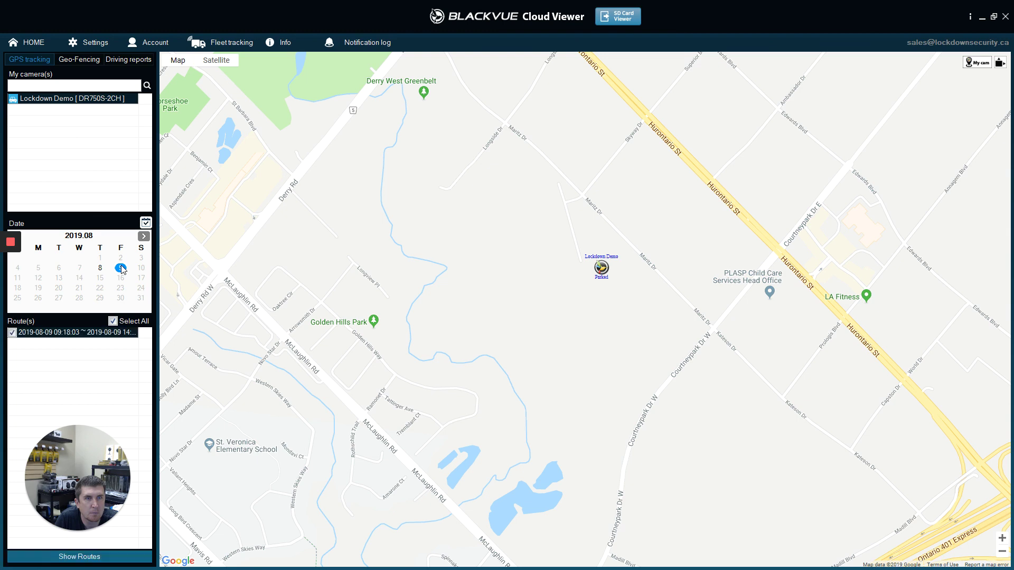
click(93, 557)
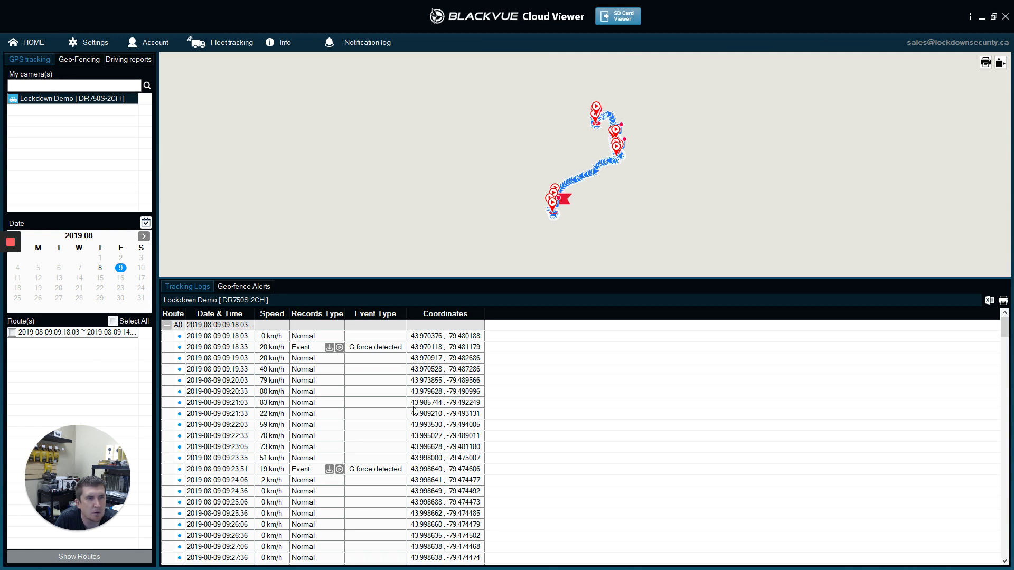
- Play the first route event marker's video clip, then close the player and popup
click(553, 201)
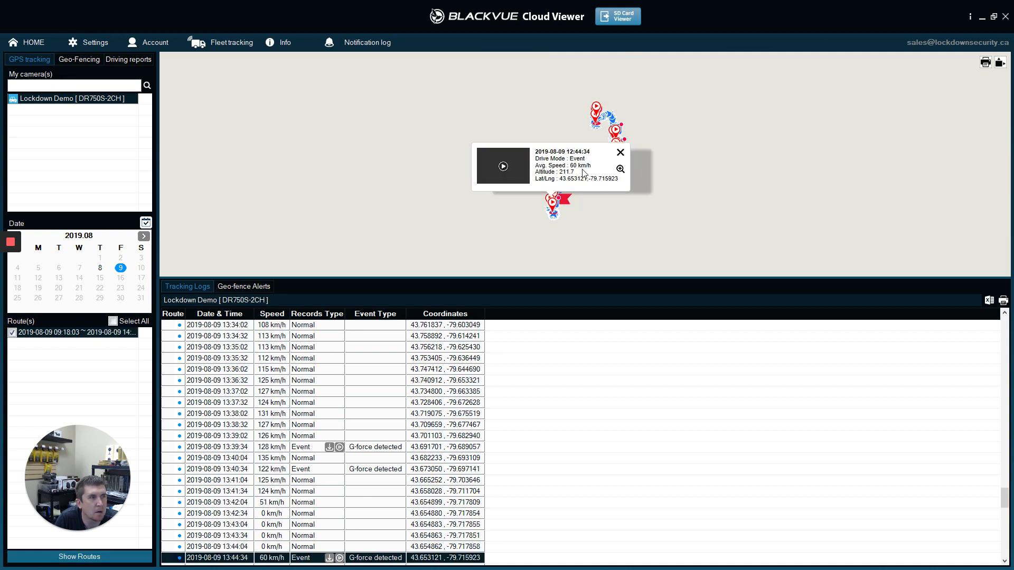
click(503, 169)
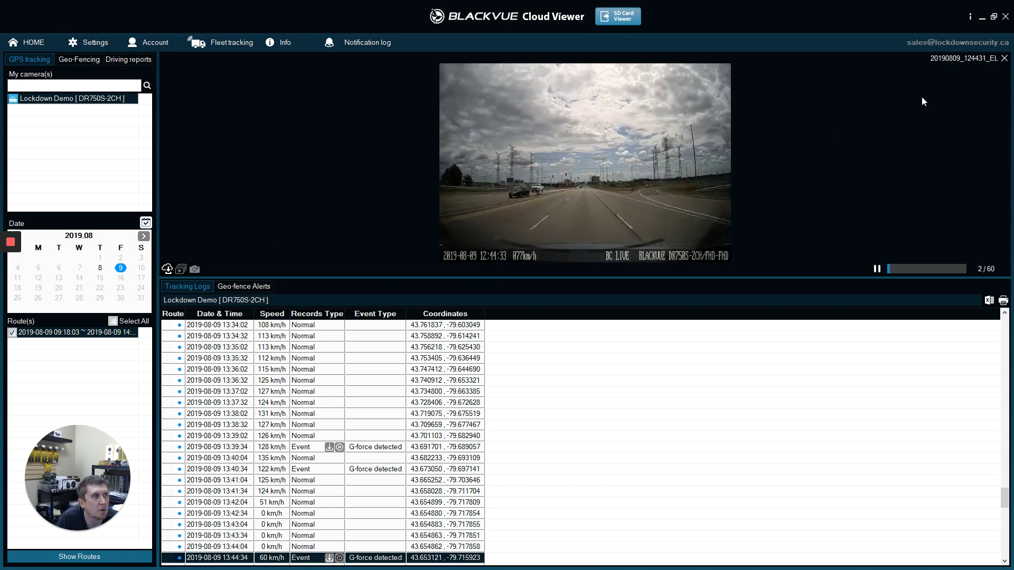
click(1004, 58)
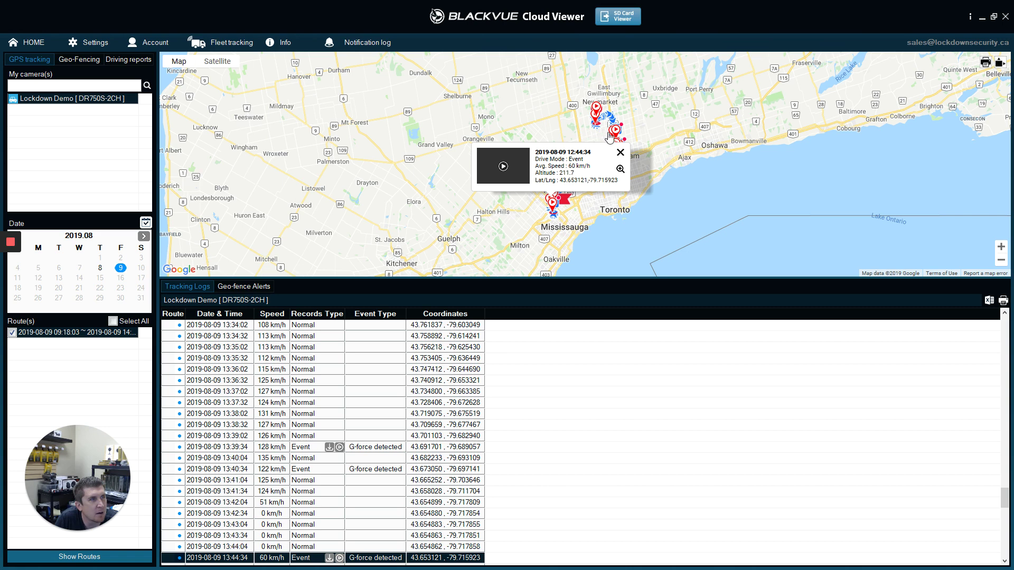
click(619, 153)
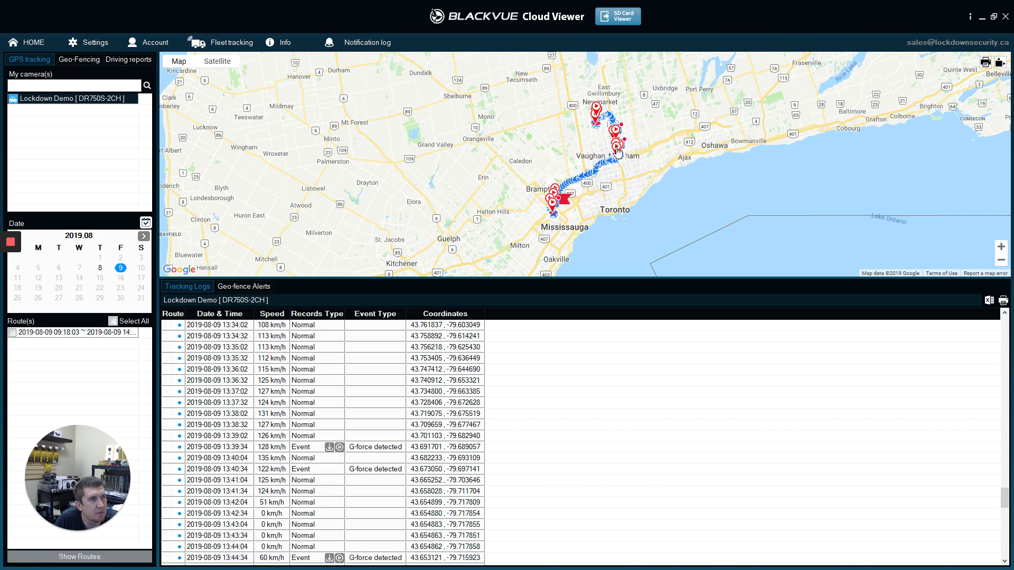
- Inspect the Vaughan event, then play and close the Mississauga event's clip
click(618, 149)
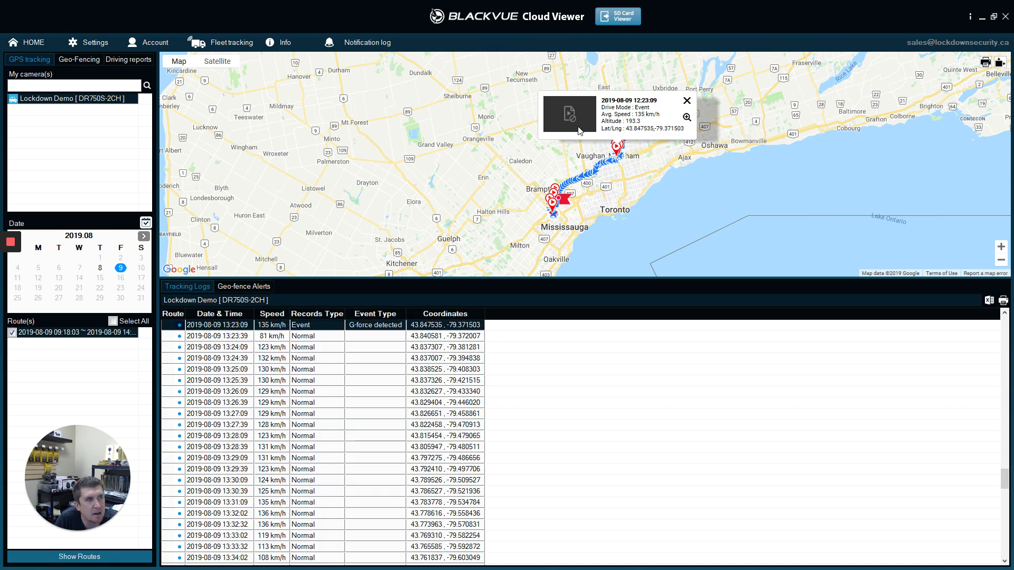
click(686, 101)
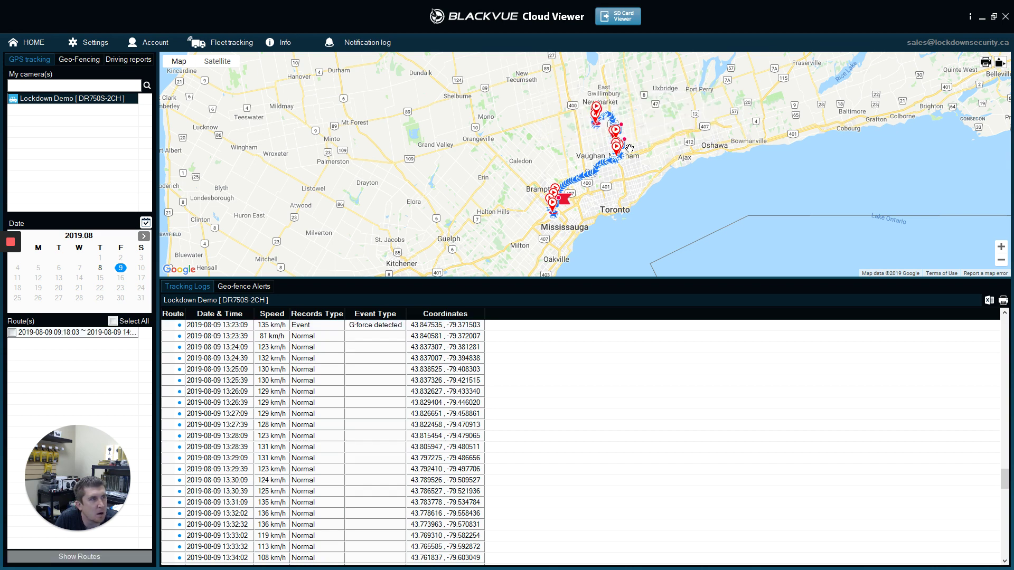
click(549, 199)
click(508, 169)
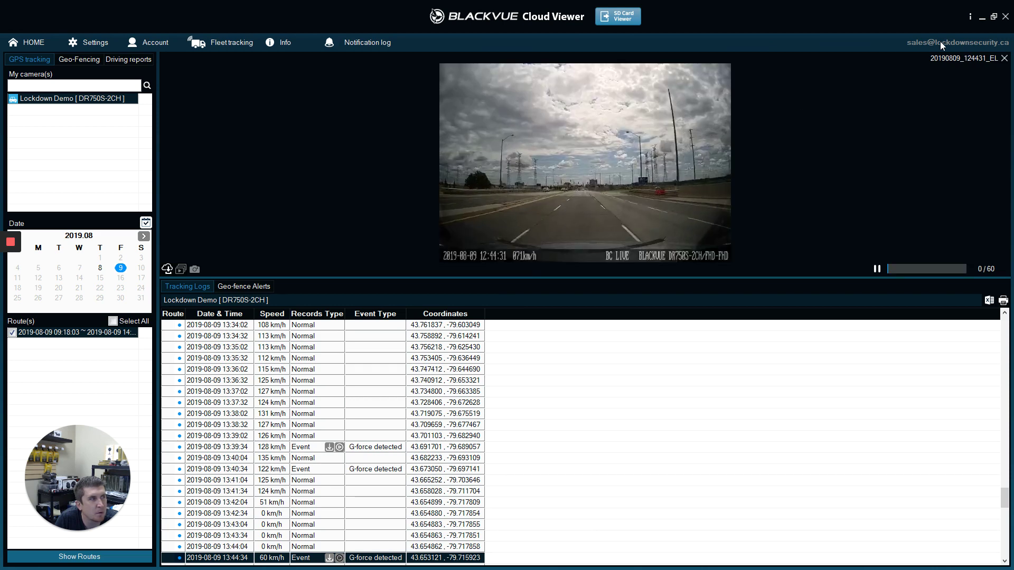
click(1005, 59)
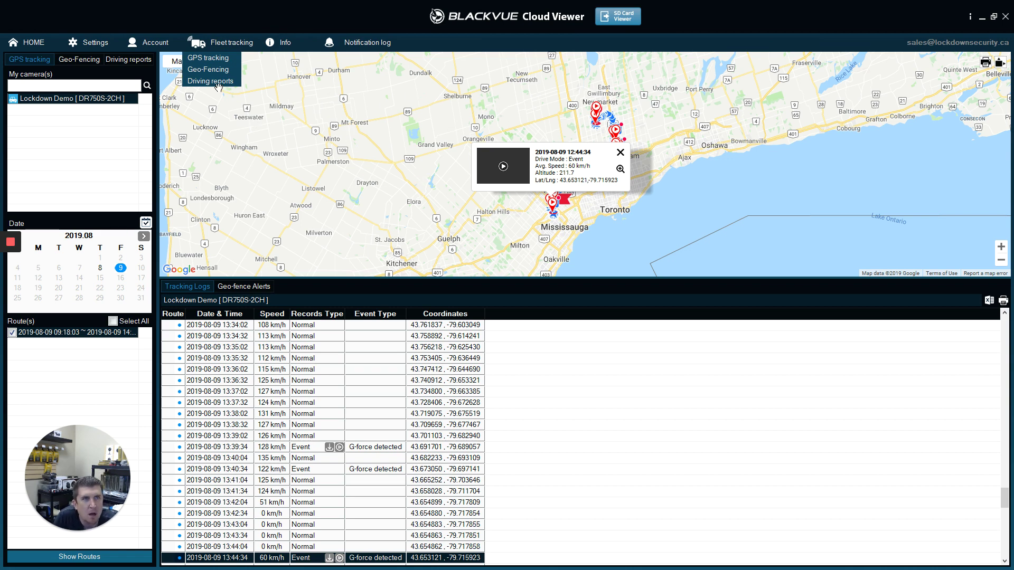
click(96, 42)
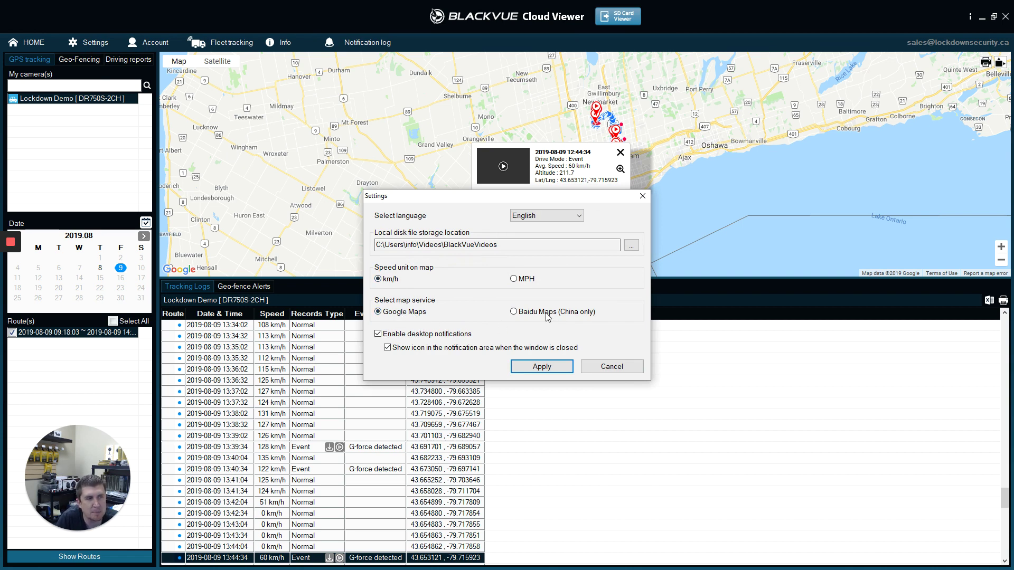
click(612, 366)
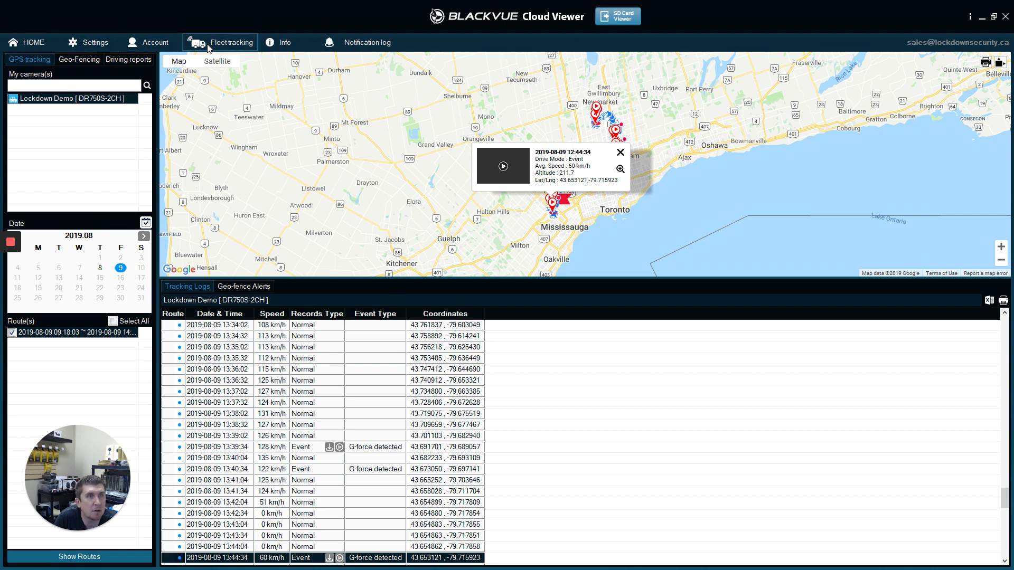
- Close the event popup, return HOME to Live View, then exit BlackVue Cloud Viewer
click(621, 152)
click(29, 43)
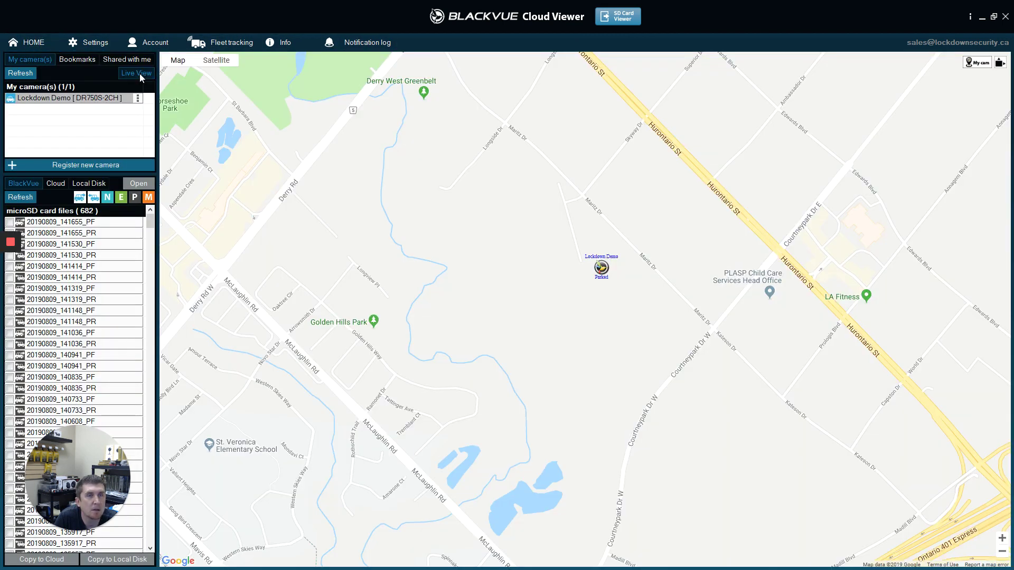
click(137, 73)
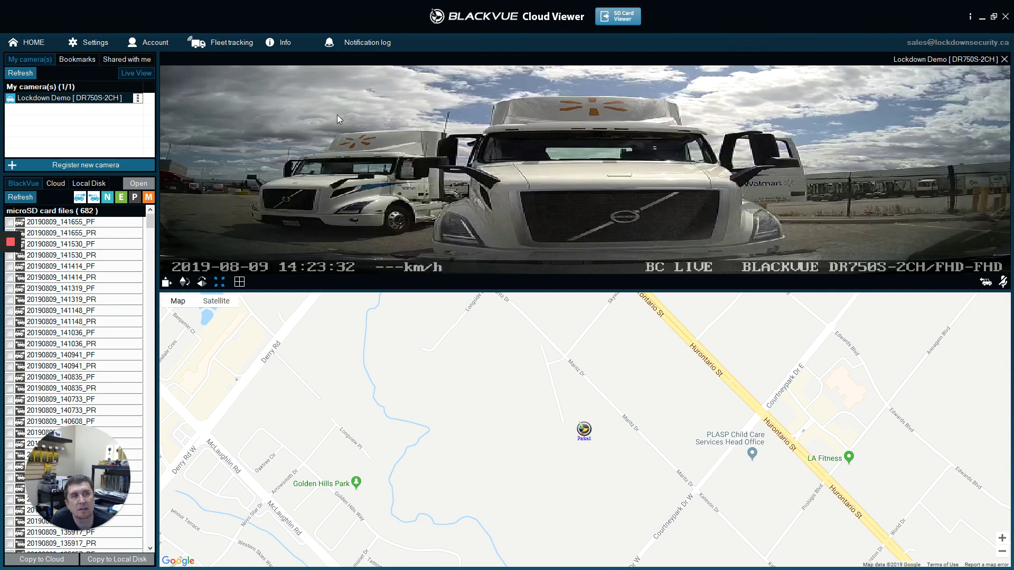
click(1004, 17)
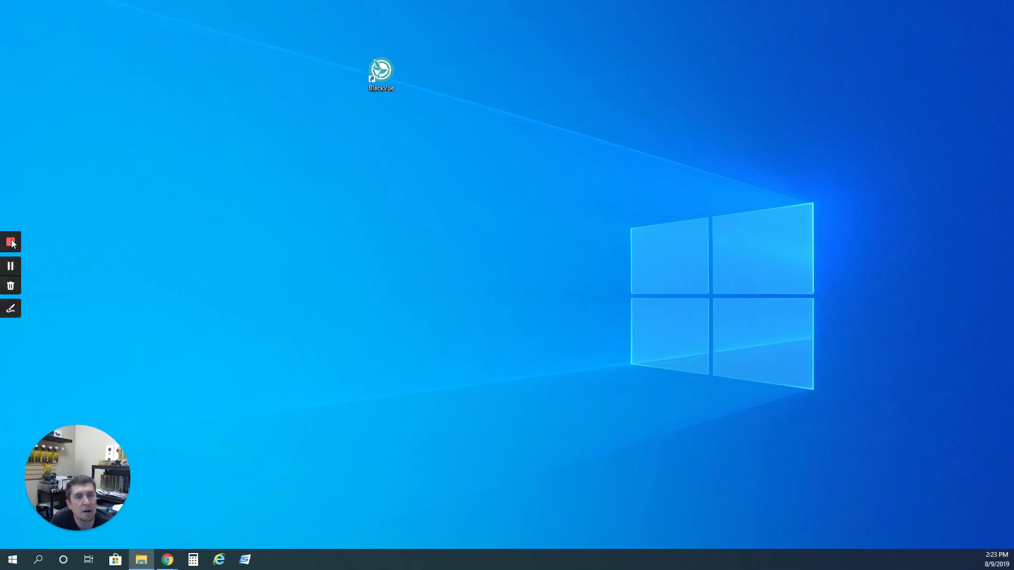